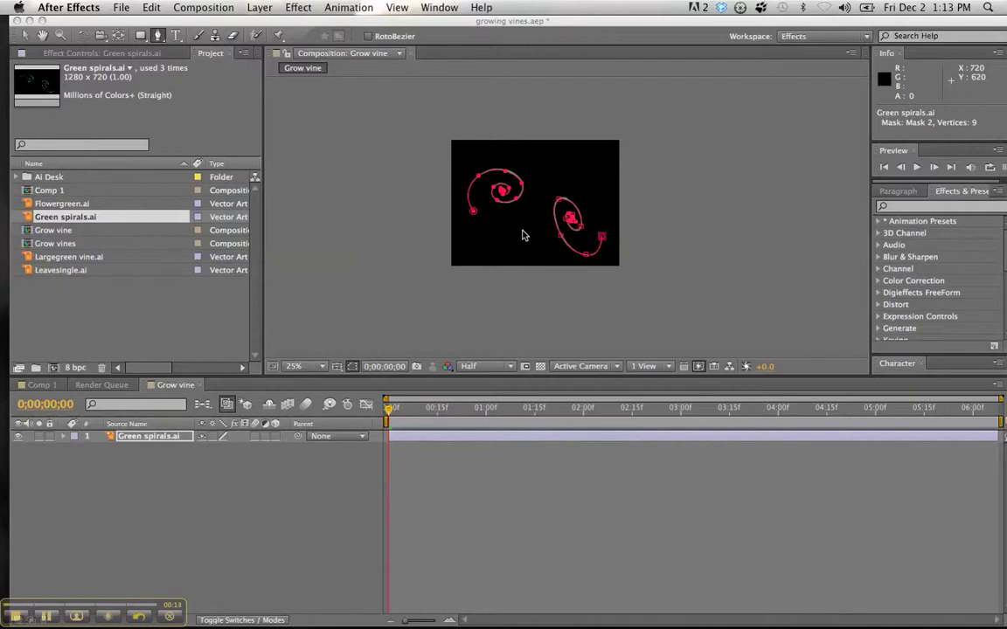
Select the Green spirals layer and zoom the viewer in, undoing an accidental layer move.
click(536, 248)
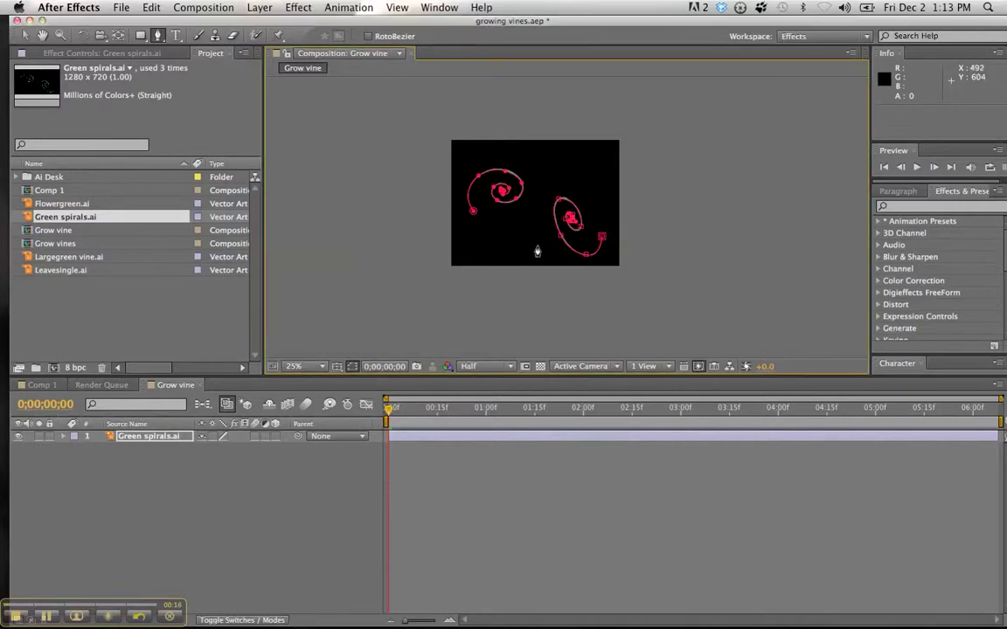
click(24, 34)
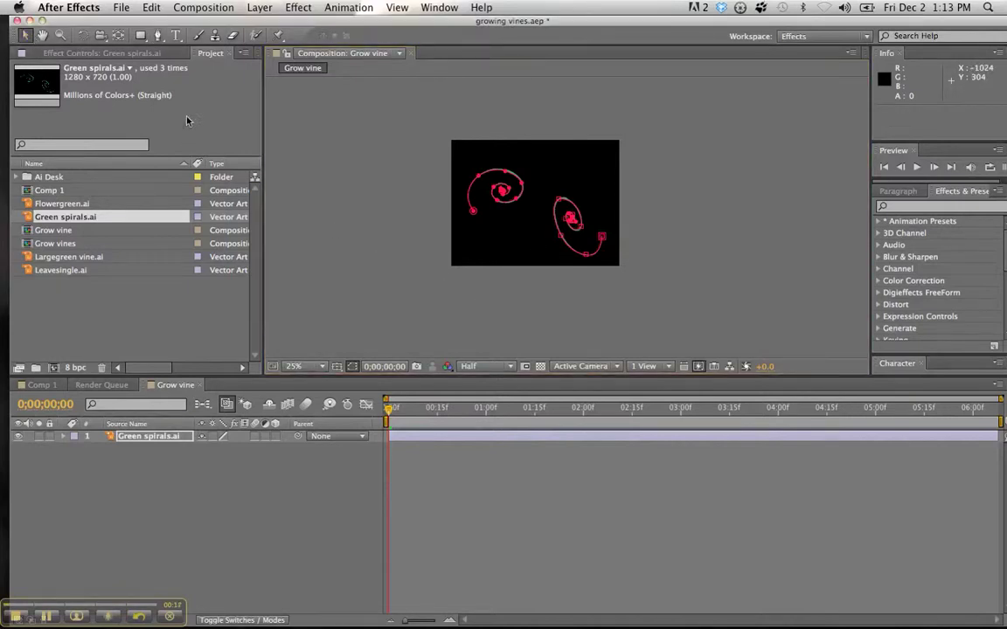
click(486, 244)
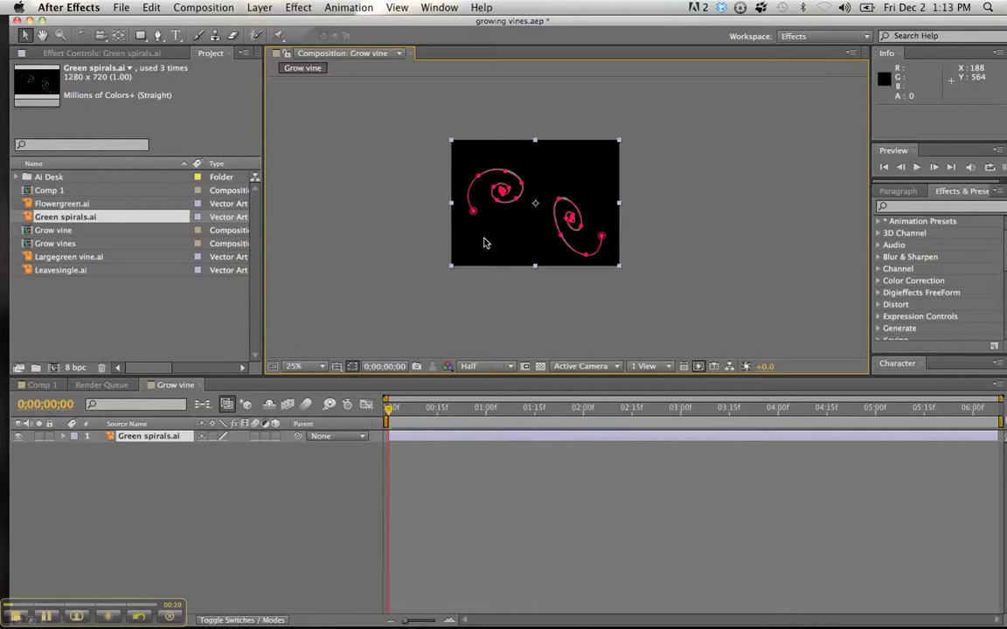
scroll(486, 243, up, 4)
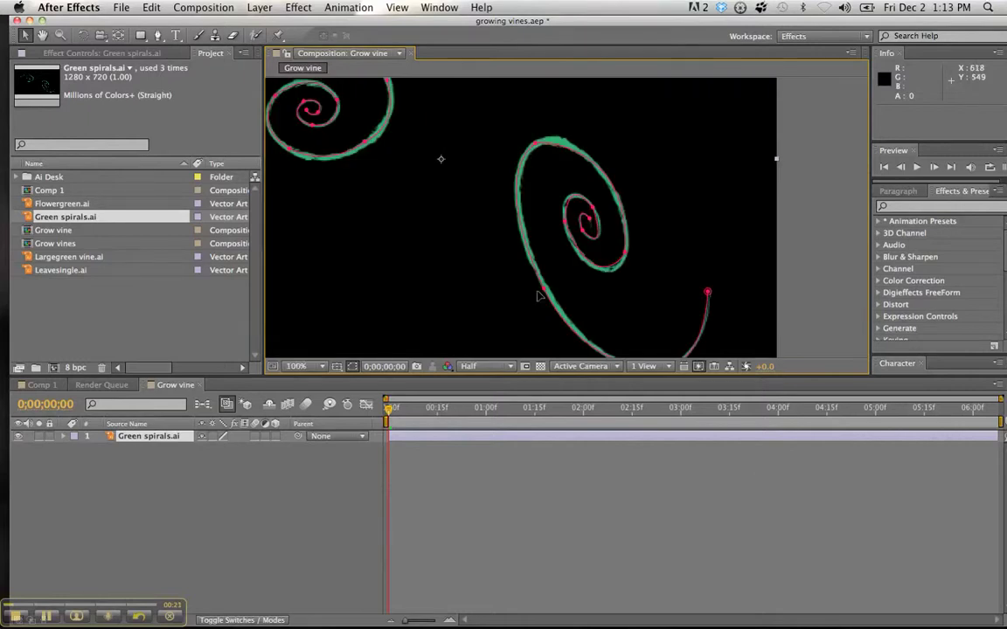
mouse_move(519, 288)
mouse_down()
mouse_move(651, 292)
mouse_move(516, 295)
mouse_up()
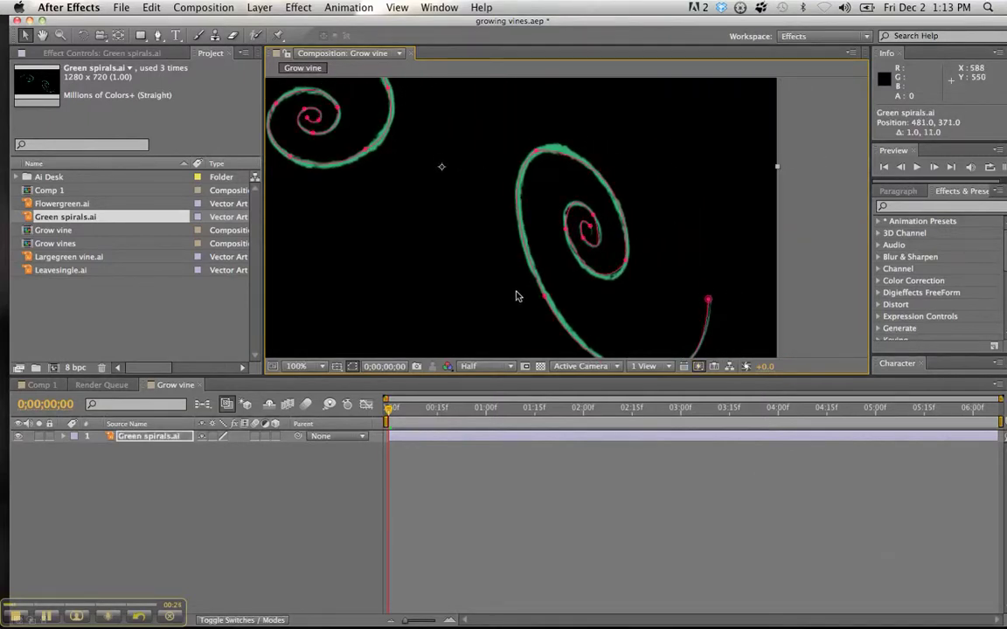
key(super+z)
key(super+z)
key(super+z)
key(super+z)
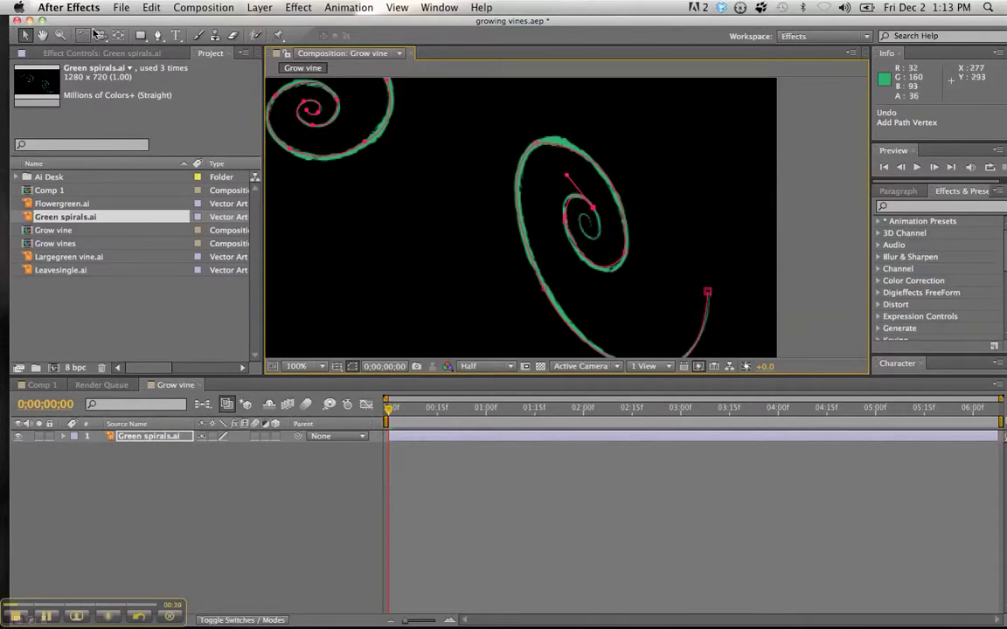
Add a curved Bezier vertex on Mask 2's inner end, restoring a mistakenly deleted point.
click(158, 36)
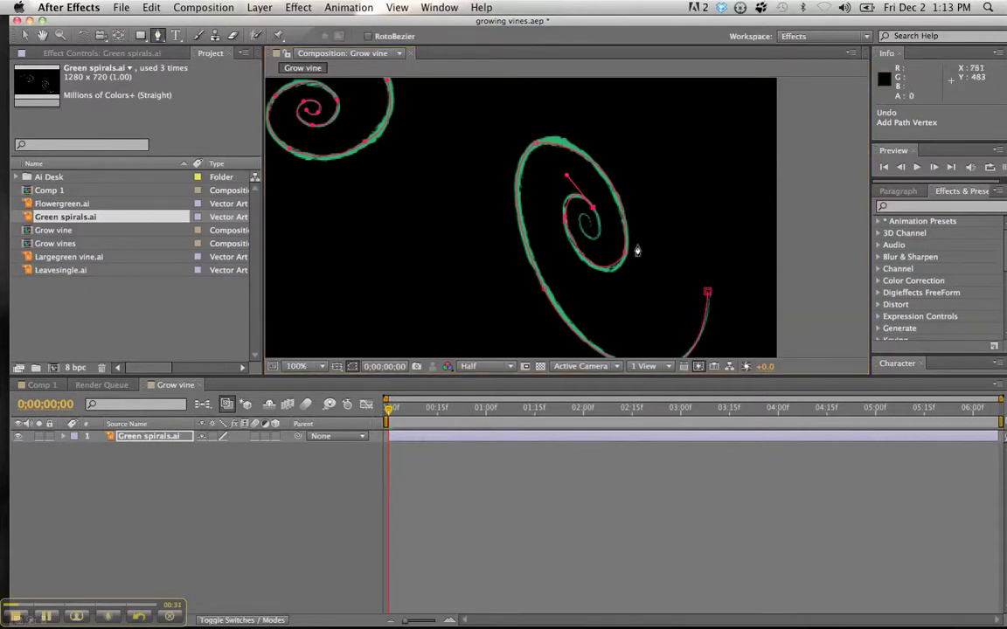
drag(585, 234, 557, 220)
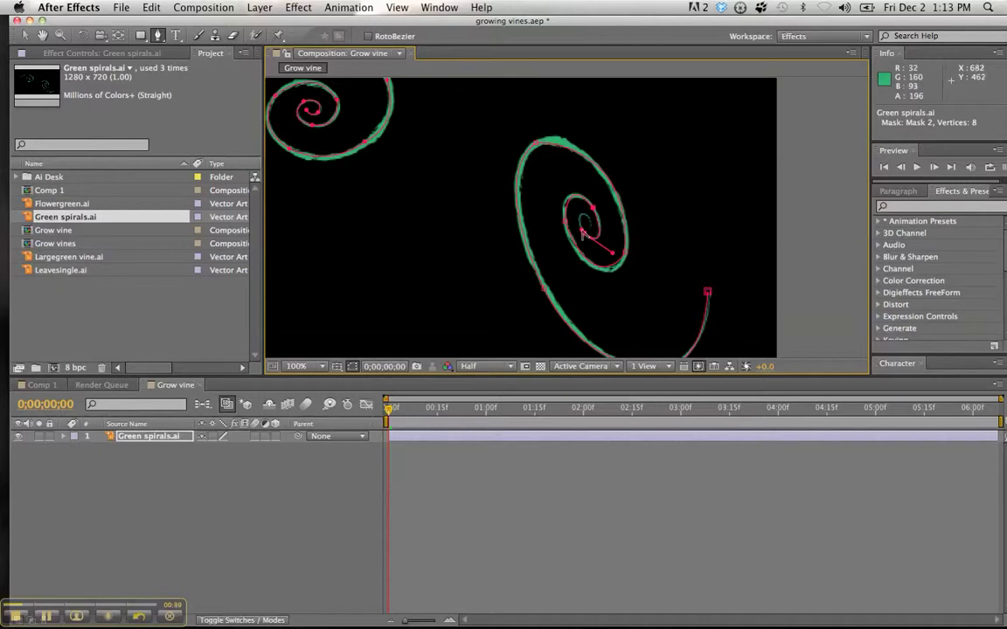
click(587, 222)
key(super+z)
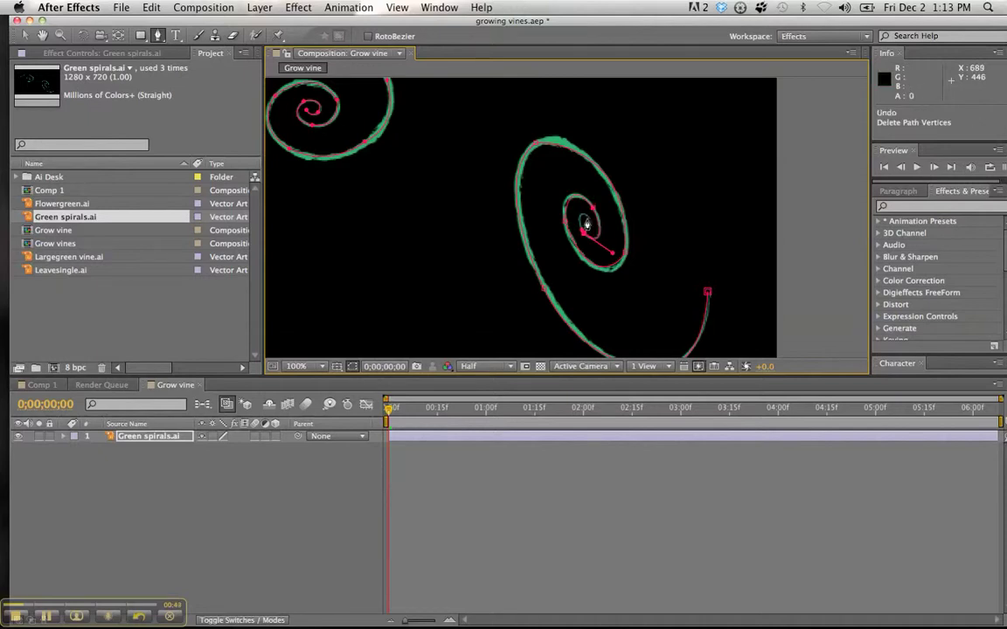
Reshape Mask 2's curve and add a vertex deeper in the curl, then zoom out to 50%.
scroll(586, 224, up, 4)
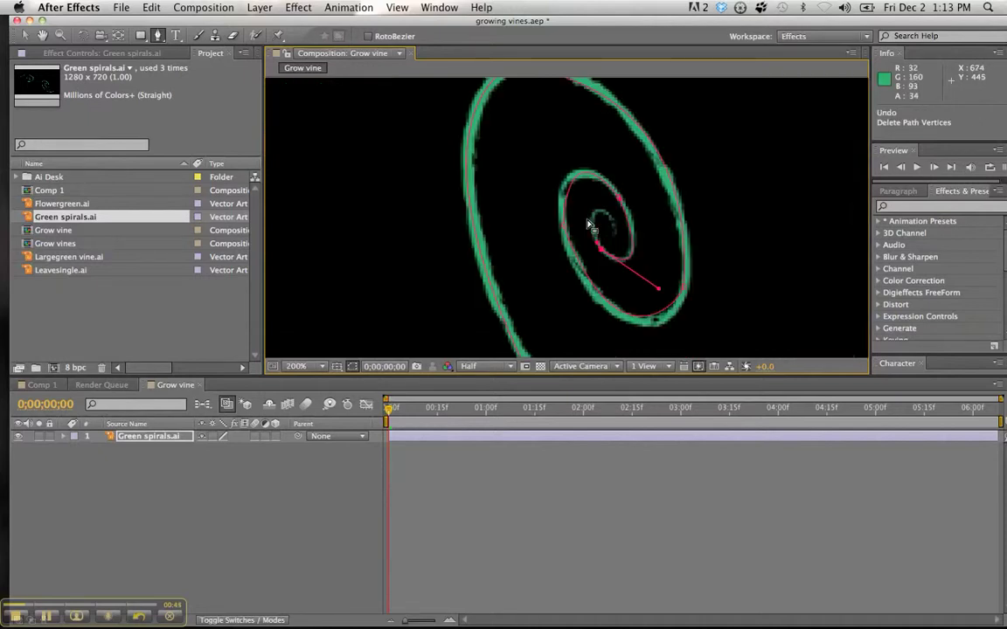
mouse_move(653, 218)
mouse_down()
mouse_move(682, 266)
mouse_move(694, 275)
mouse_move(699, 260)
mouse_move(704, 288)
mouse_move(675, 249)
mouse_move(666, 251)
mouse_move(718, 241)
mouse_move(705, 273)
mouse_move(657, 221)
mouse_up()
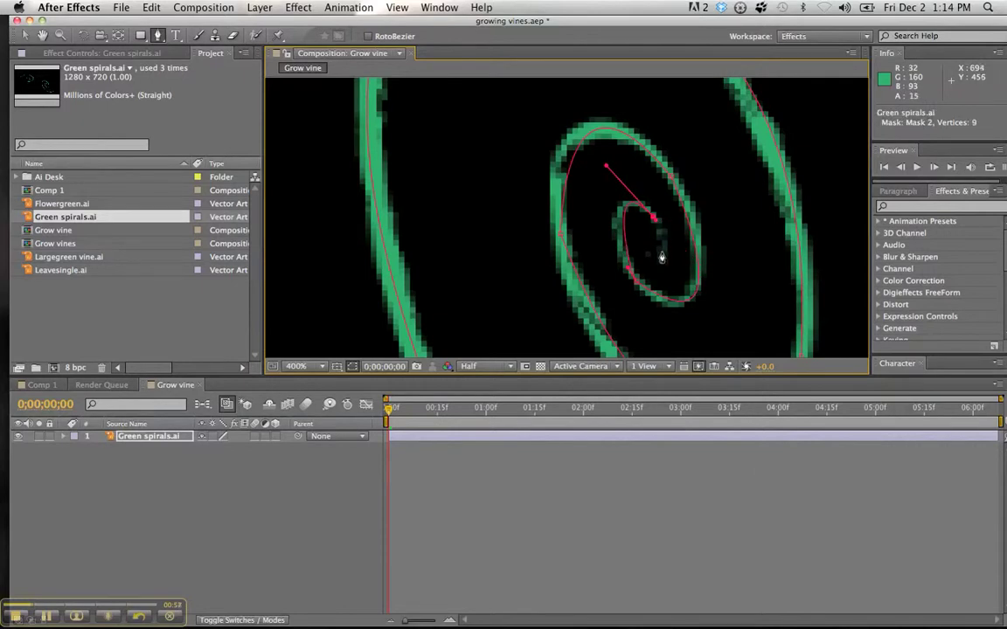
click(660, 253)
drag(656, 255, 657, 257)
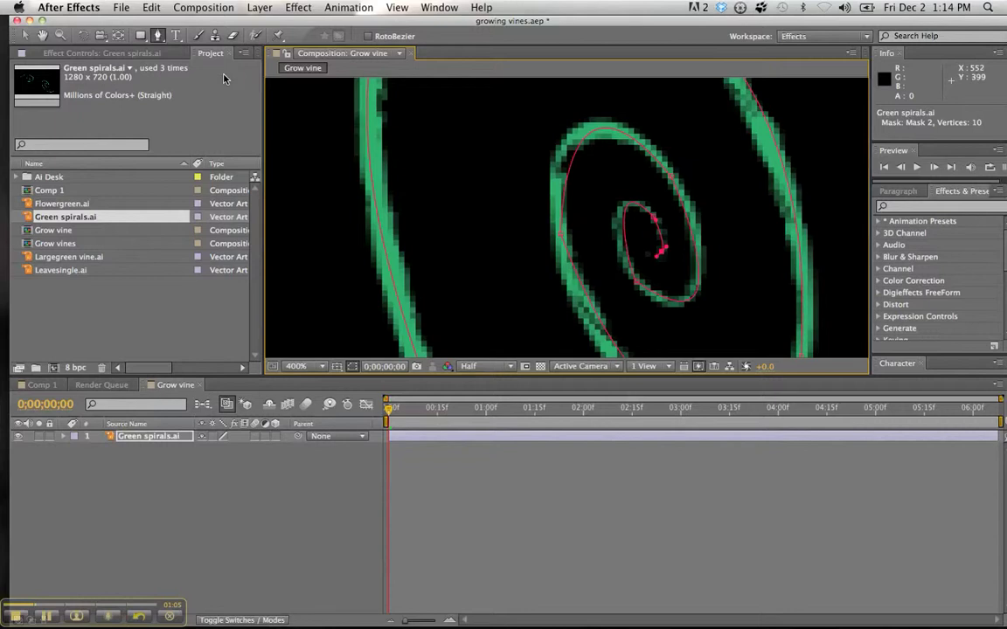
click(25, 36)
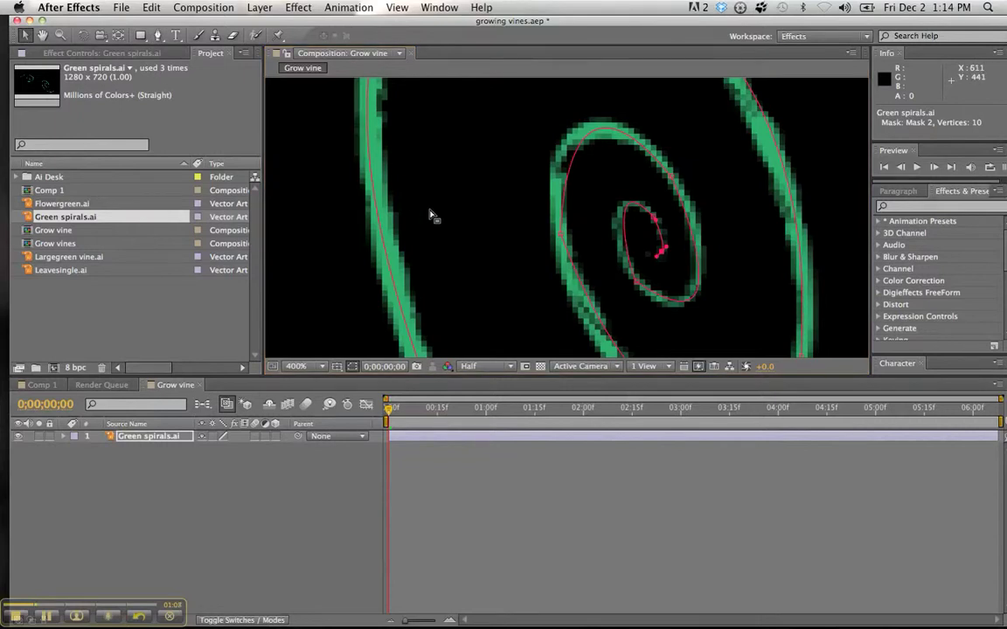
scroll(429, 214, down, 5)
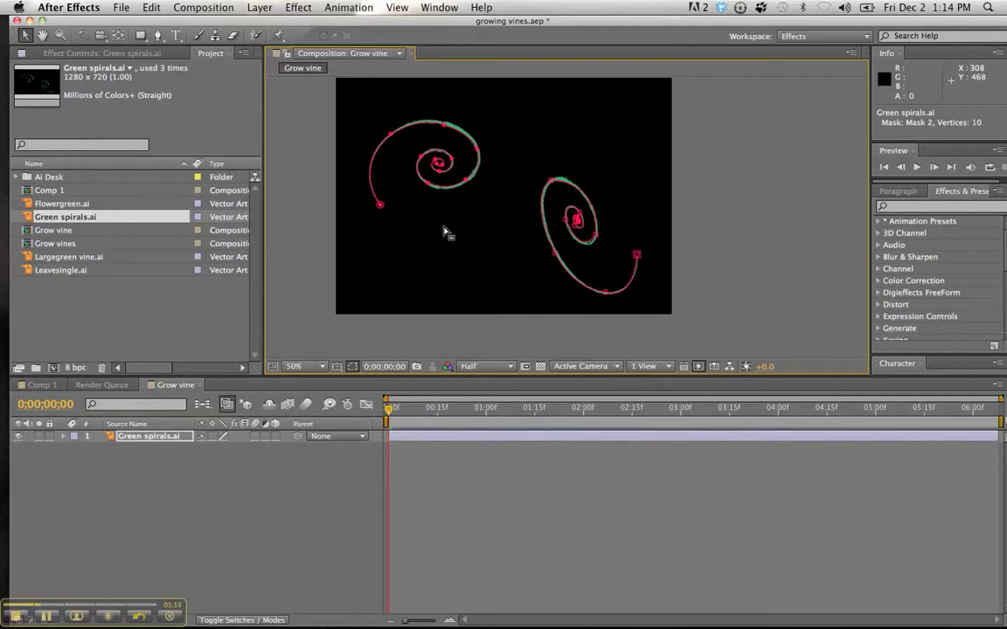
Apply the Stroke effect to Green spirals, stroking all masks sequentially.
click(298, 9)
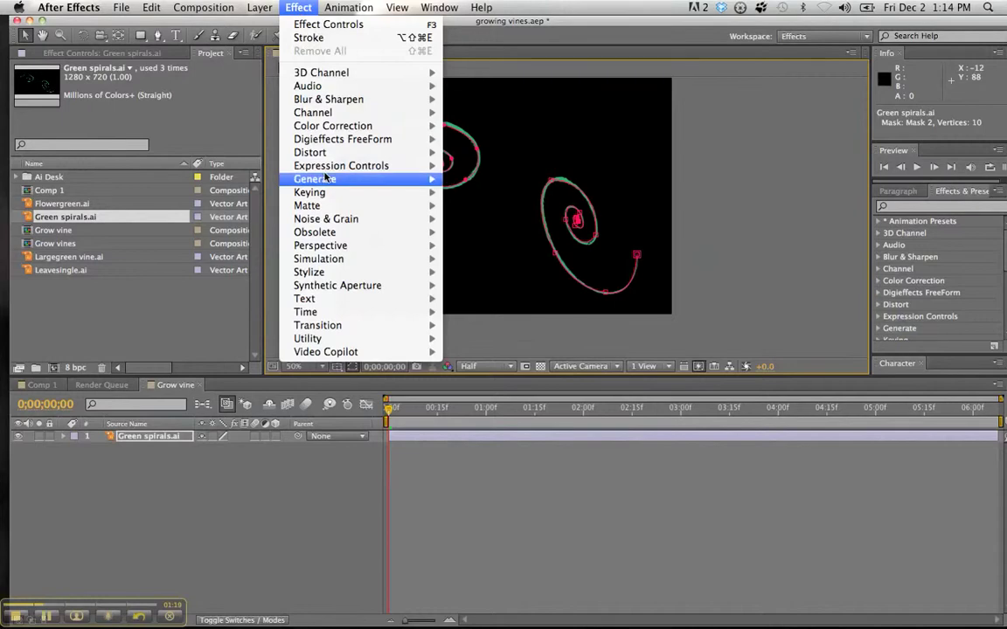
mouse_move(328, 182)
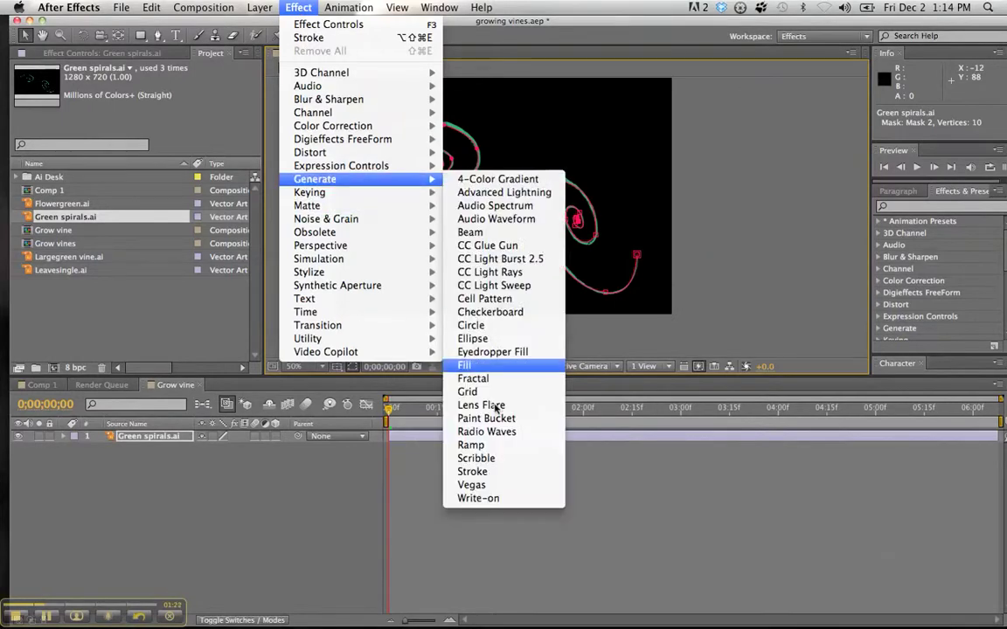
click(502, 476)
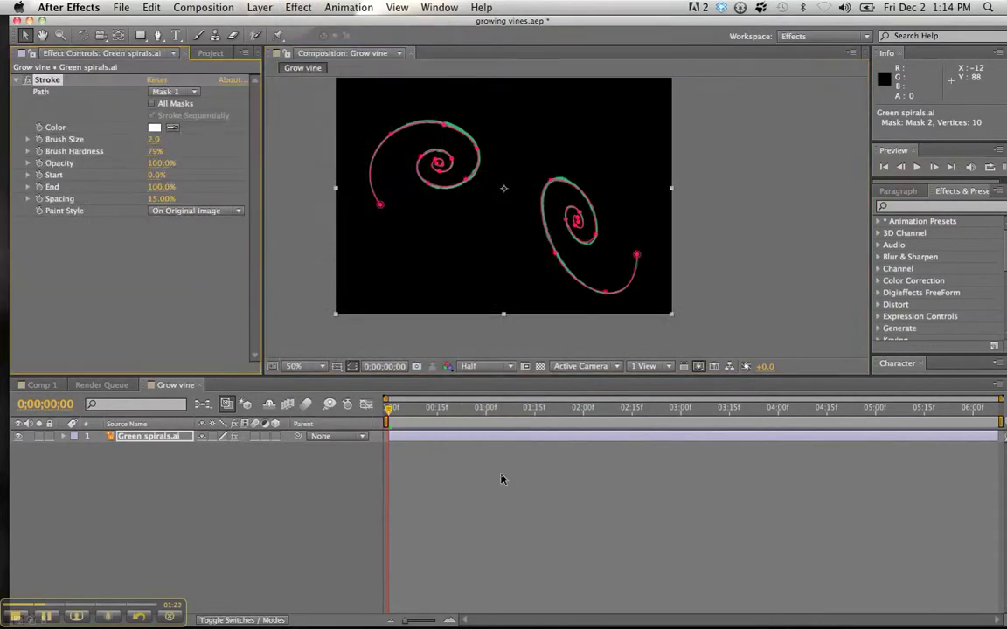
click(152, 104)
click(152, 115)
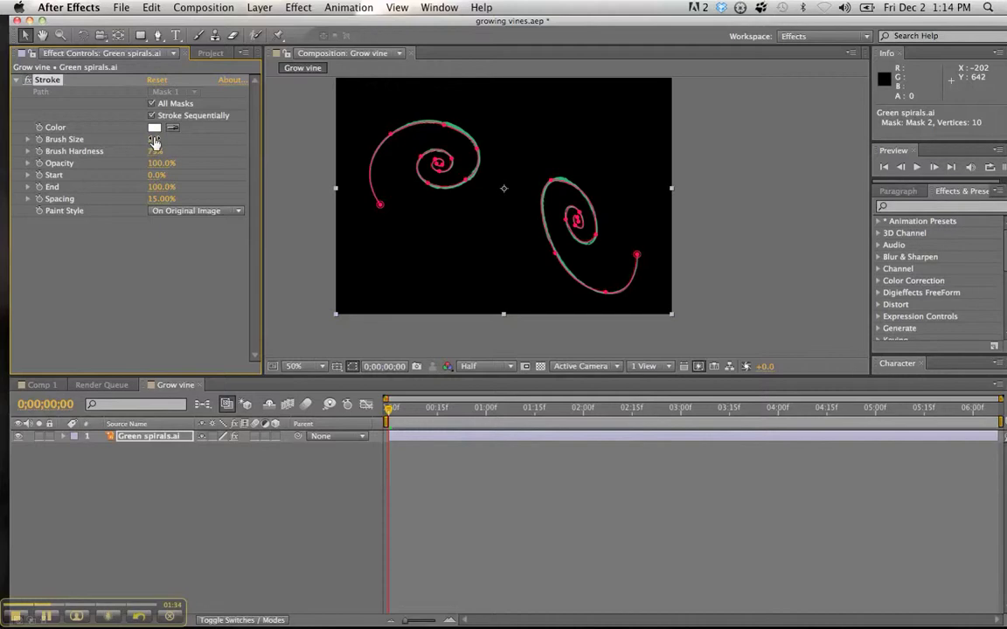
Set the Stroke Brush Size to 10, then scrub it up to about 16.2.
click(155, 140)
text(10)
key(Return)
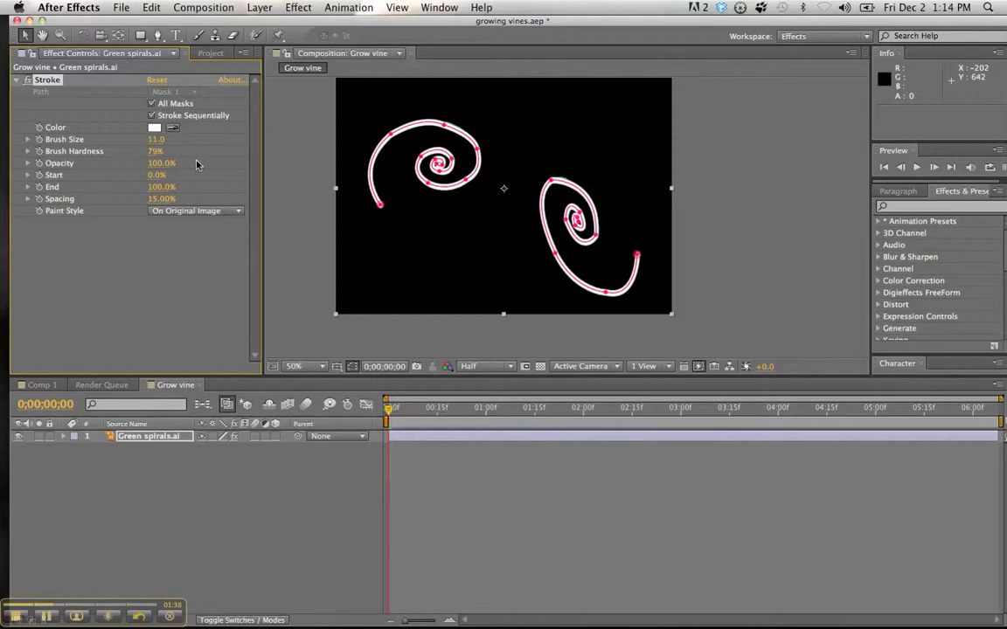
drag(156, 144, 164, 141)
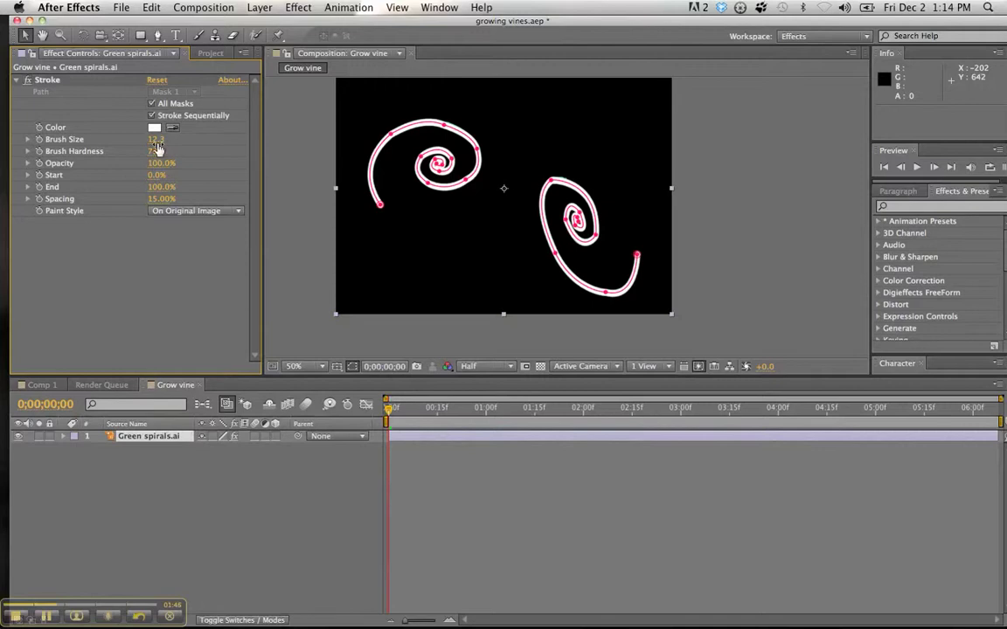
drag(154, 139, 185, 145)
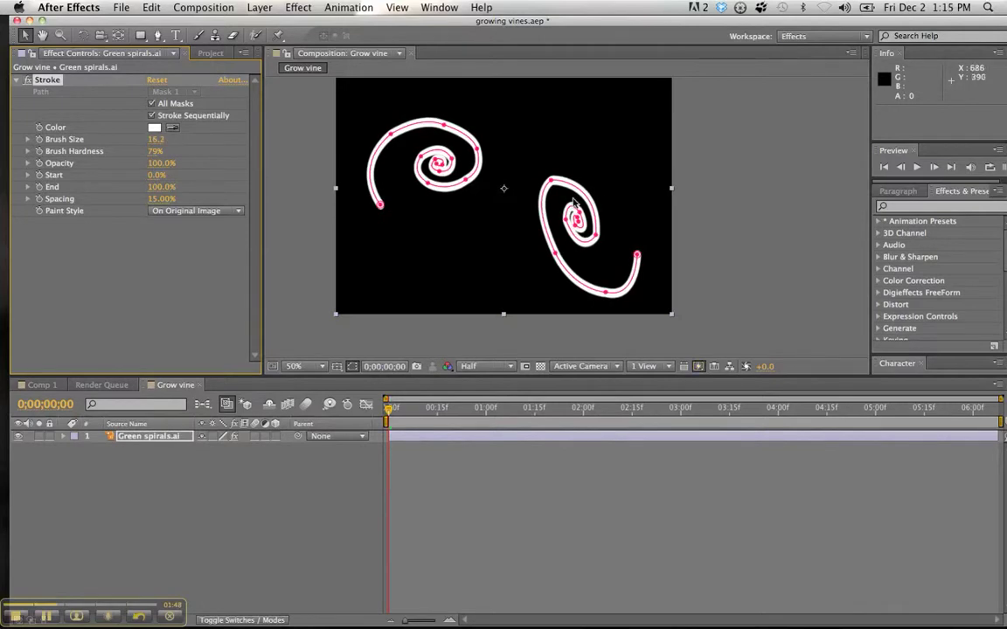
scroll(572, 201, up, 2)
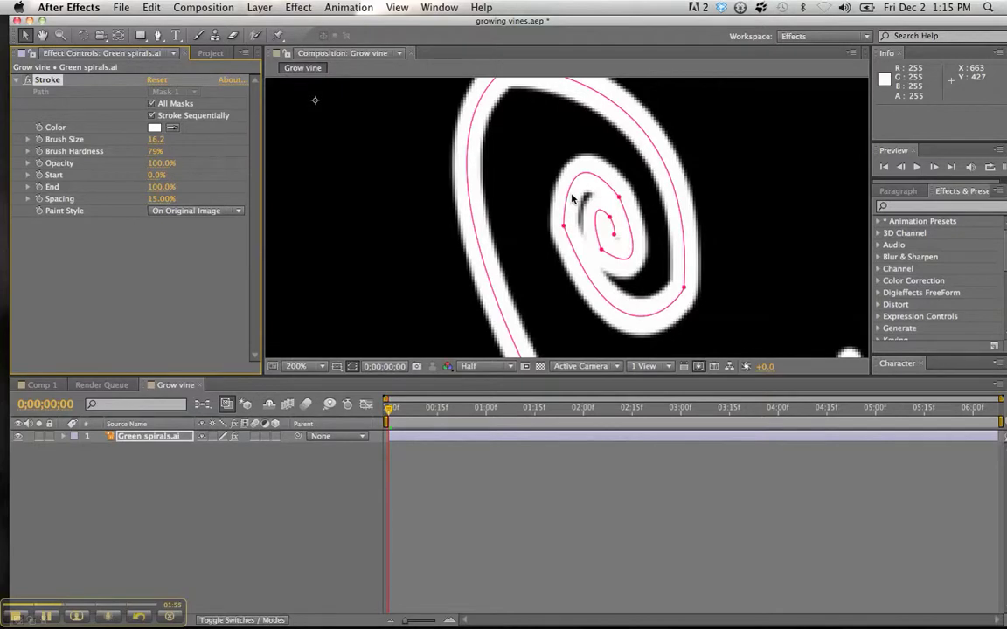
scroll(573, 201, down, 3)
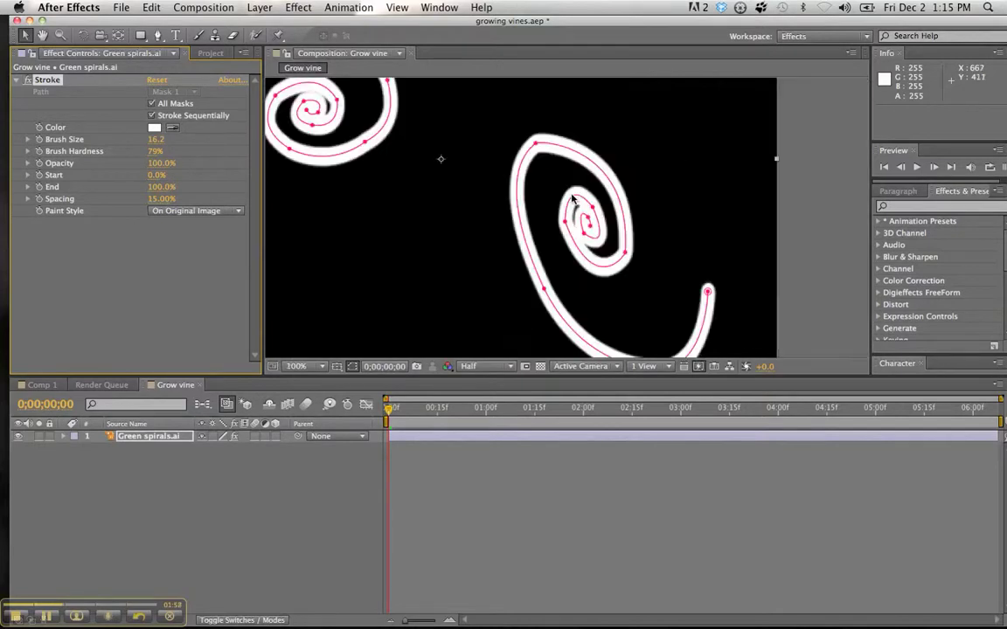
scroll(573, 200, down, 1)
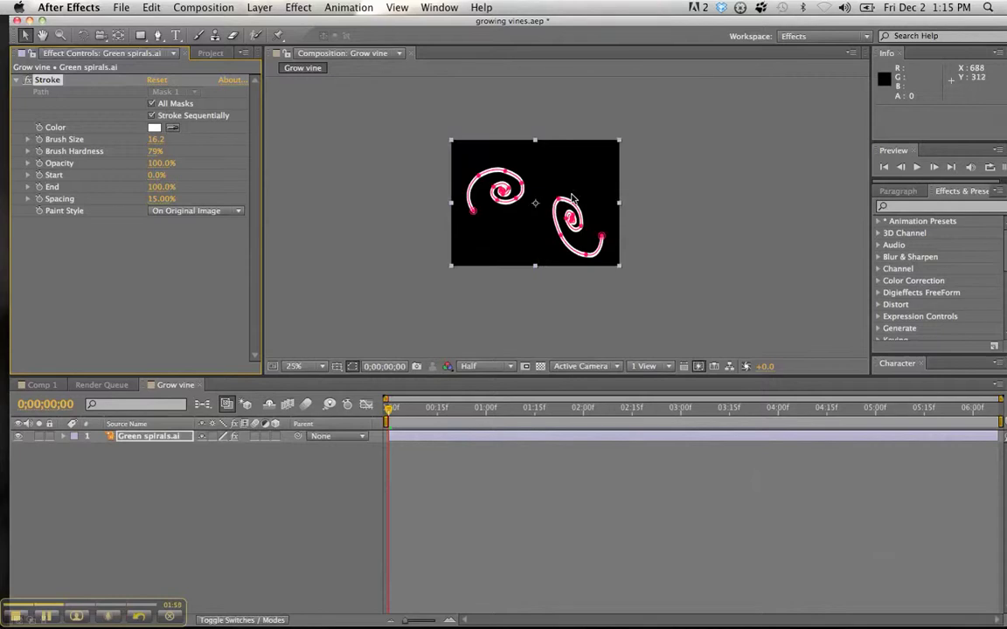
scroll(572, 200, up, 1)
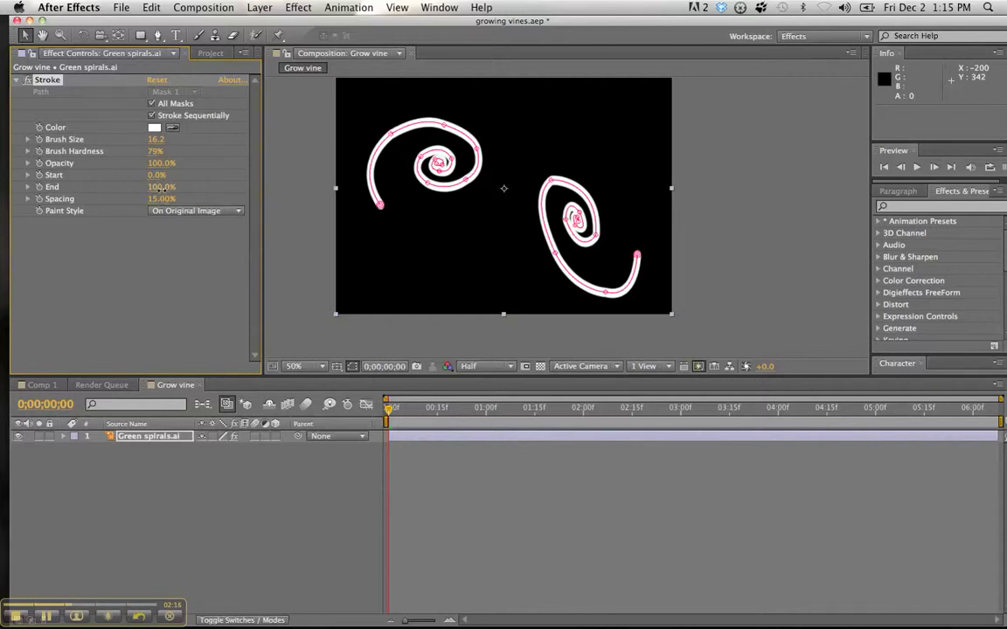
mouse_move(165, 187)
mouse_down()
mouse_move(86, 189)
mouse_move(181, 197)
mouse_up()
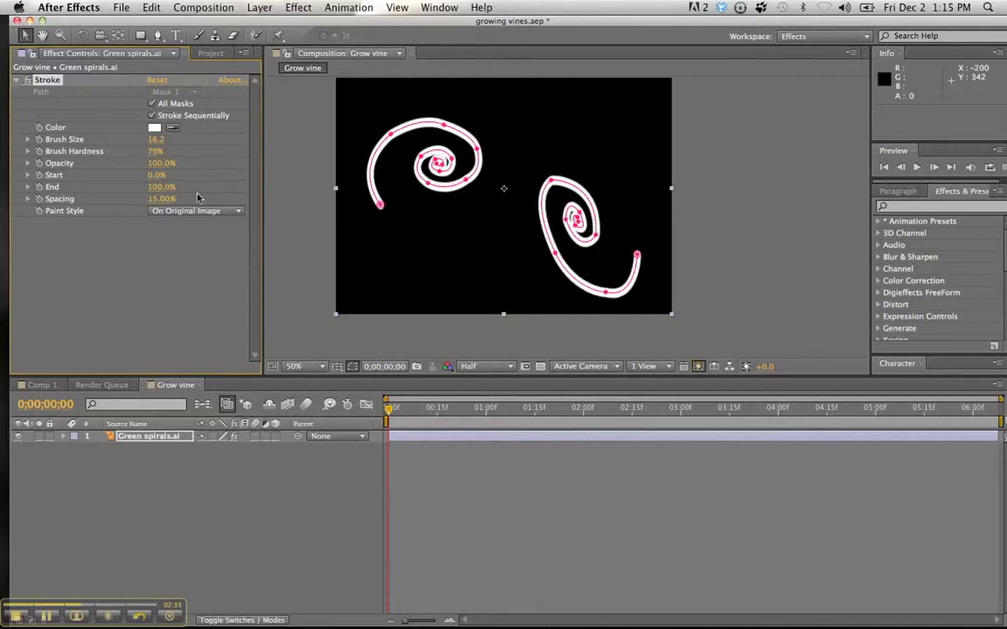
Set Stroke Paint Style to Reveal Original Image and lower End to test the reveal.
click(240, 214)
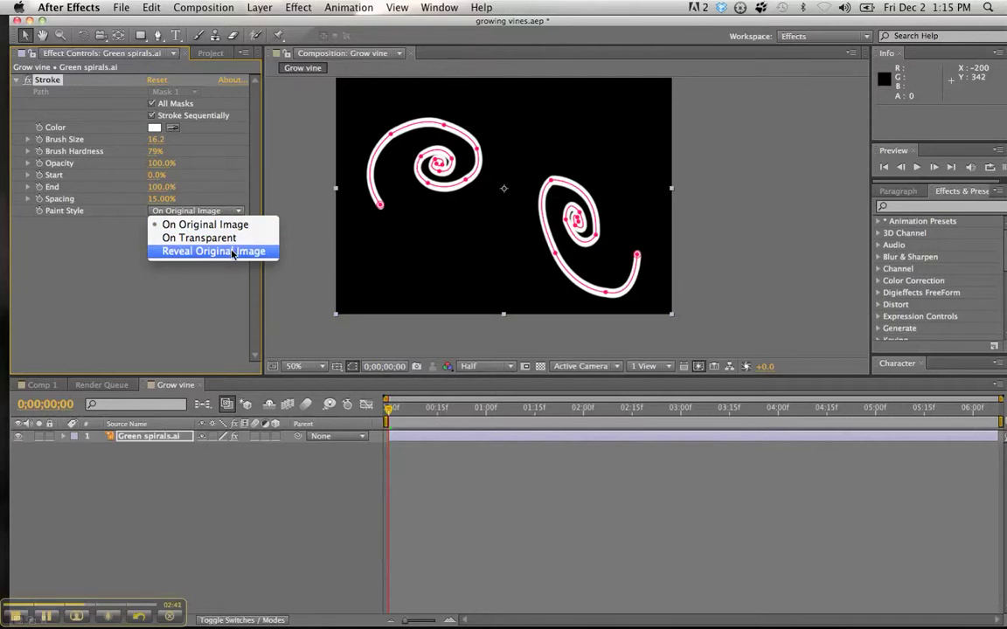
click(232, 253)
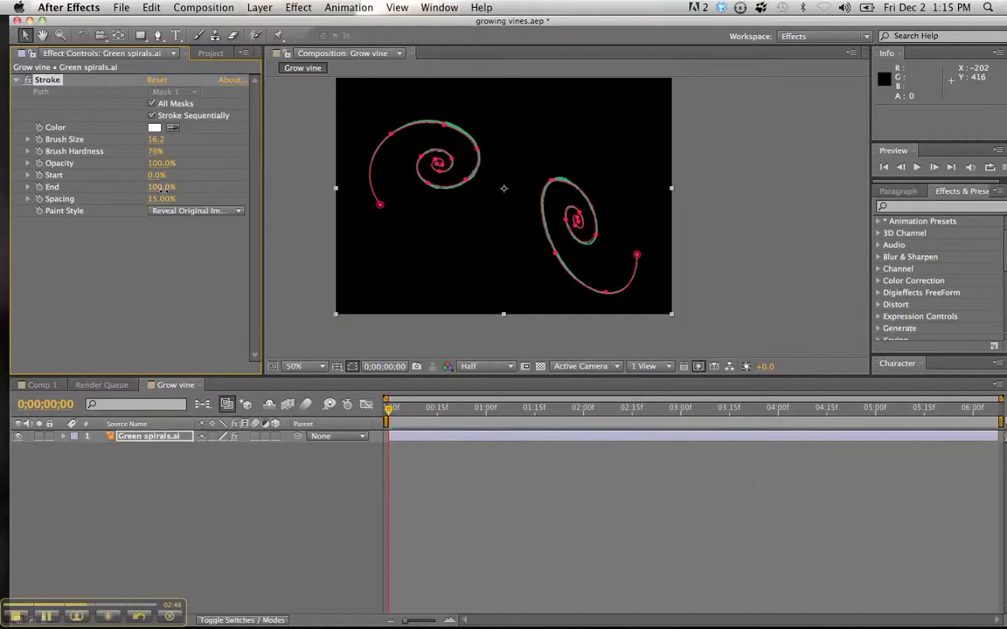
mouse_move(163, 188)
mouse_down()
mouse_move(91, 193)
mouse_move(143, 196)
mouse_move(144, 172)
mouse_move(160, 173)
mouse_move(172, 204)
mouse_up()
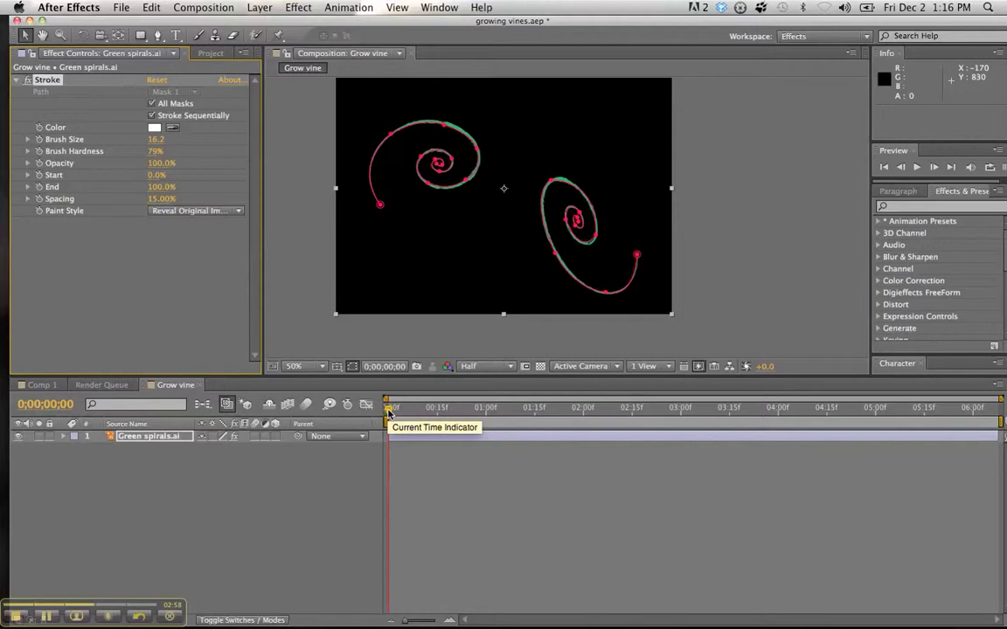
Keyframe Stroke End at 100% at 0;00;06;07 and 0% at frame 0.
drag(389, 411, 997, 408)
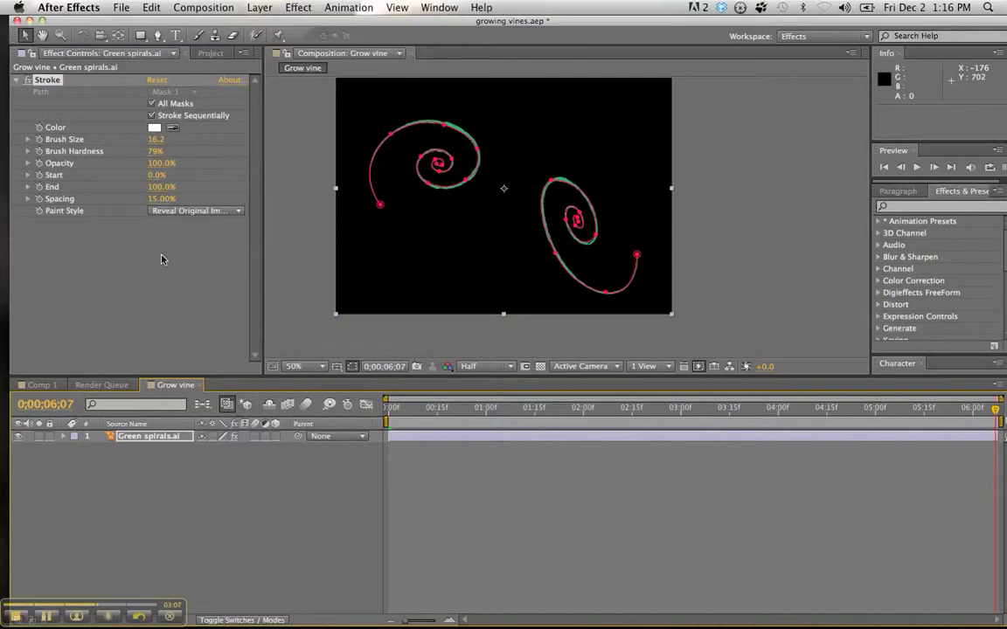
click(40, 189)
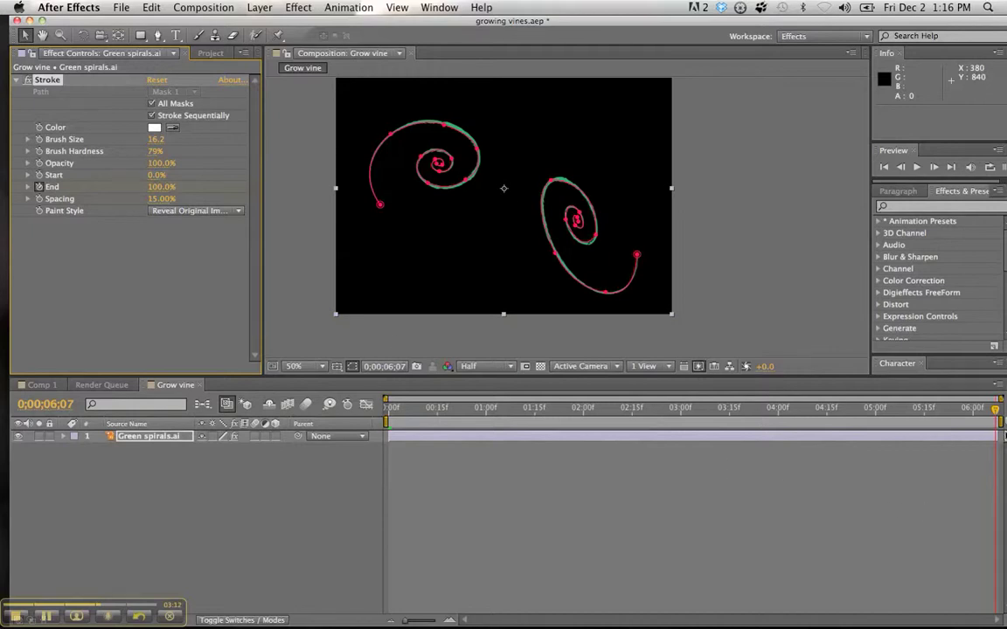
drag(1001, 411, 284, 383)
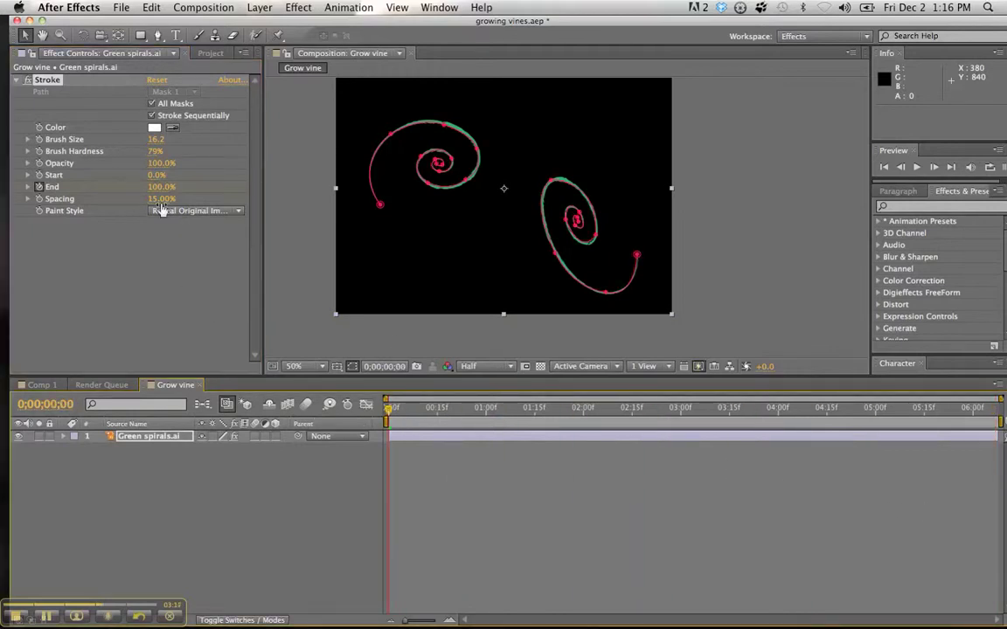
drag(157, 187, 149, 189)
drag(137, 190, 75, 190)
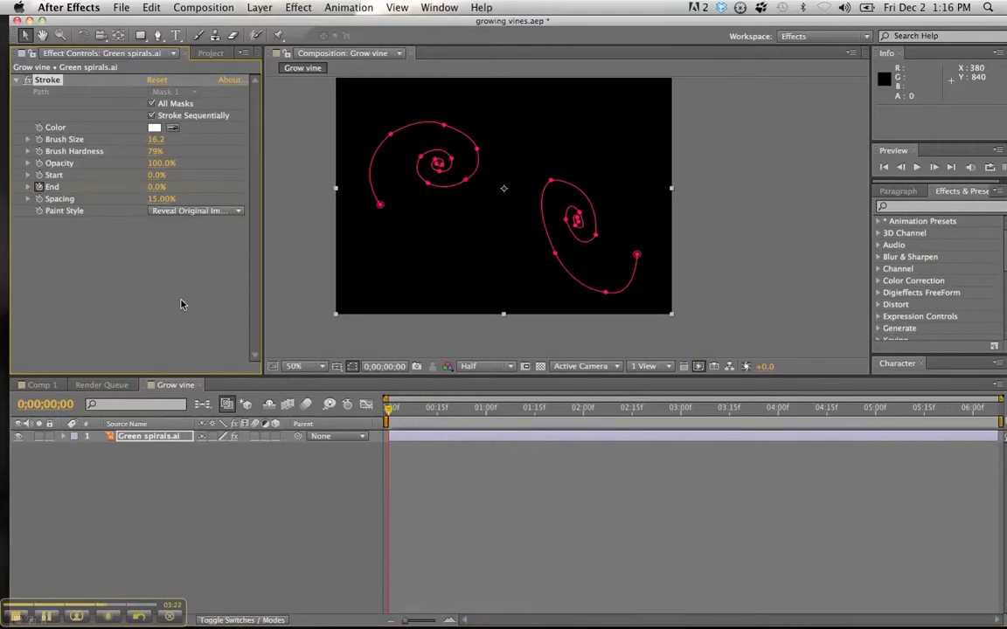
Preview the vine-growing animation, then deselect the layer and replay it without mask paths showing.
key(space)
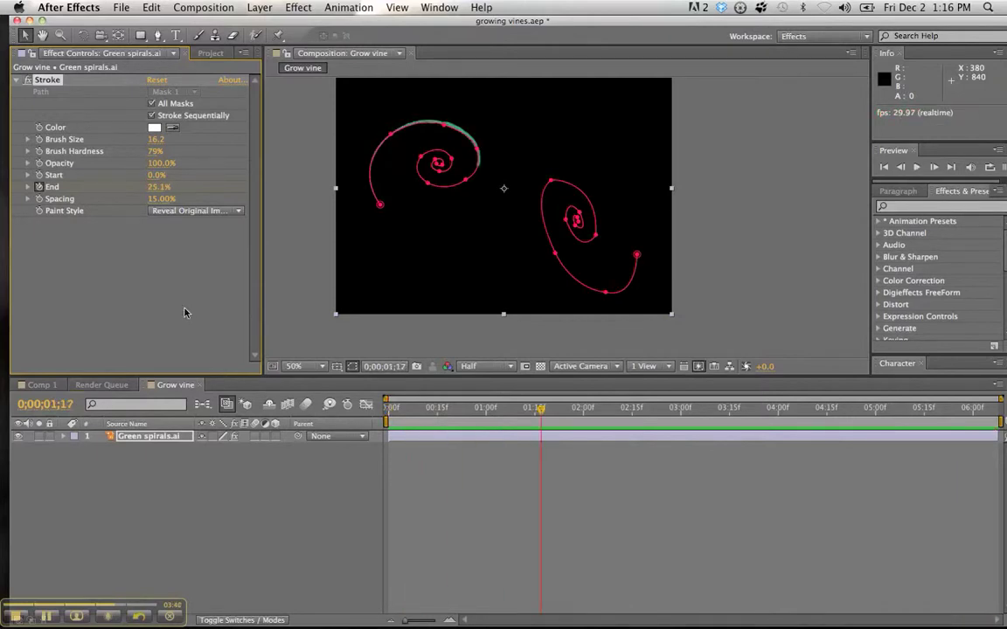
click(210, 535)
key(space)
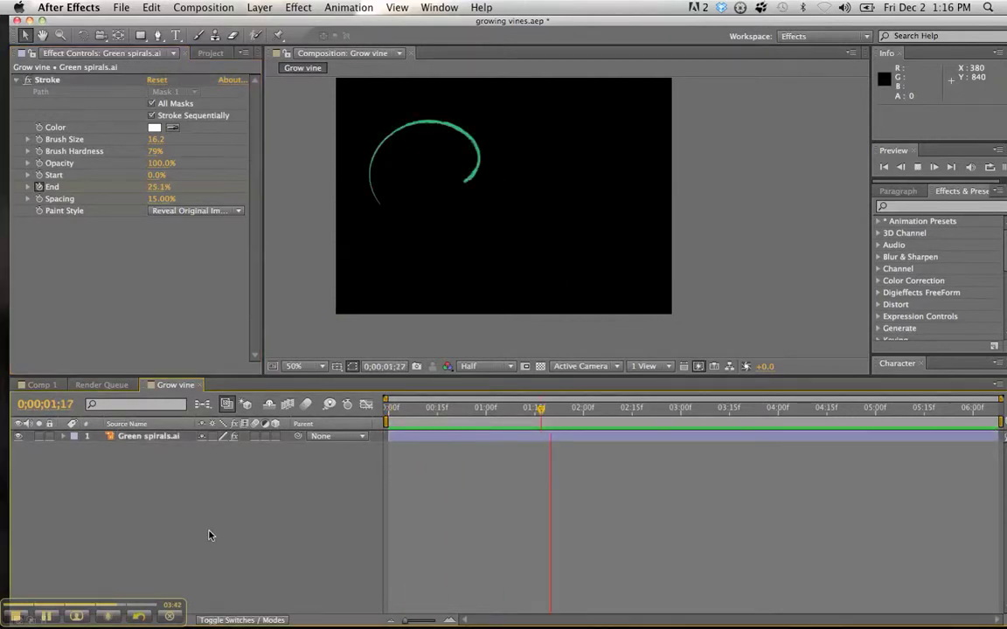